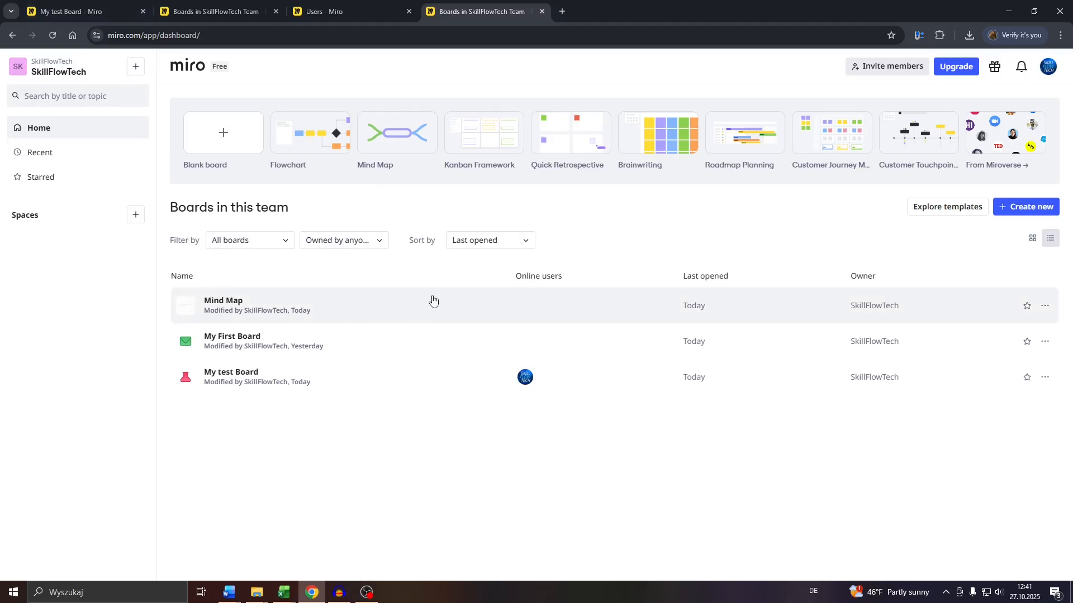
Delete the existing Mind Map board from the team's boards
left_click(1046, 305)
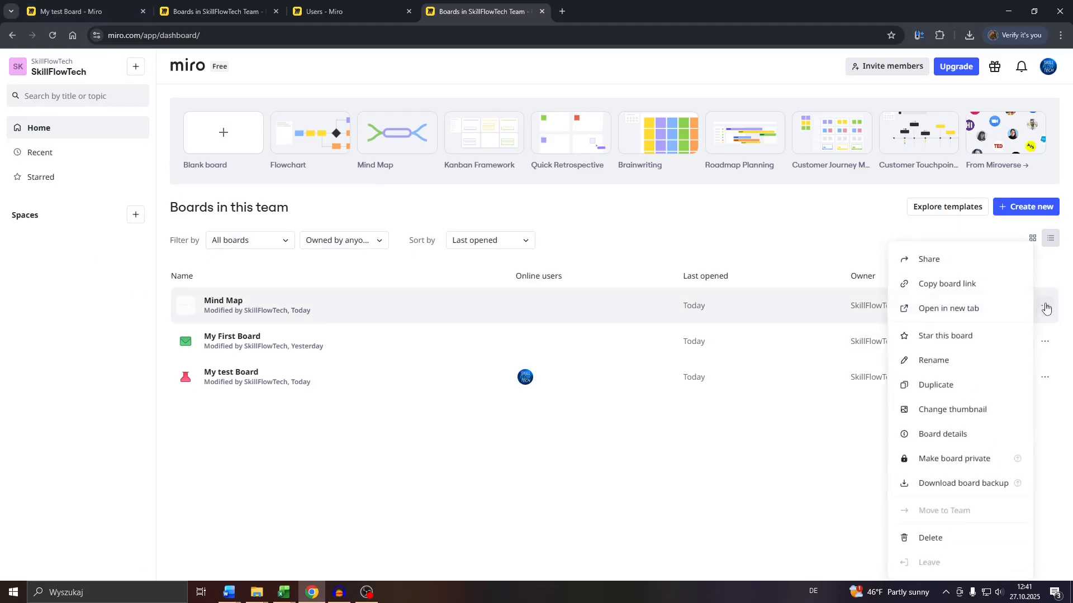
left_click(919, 538)
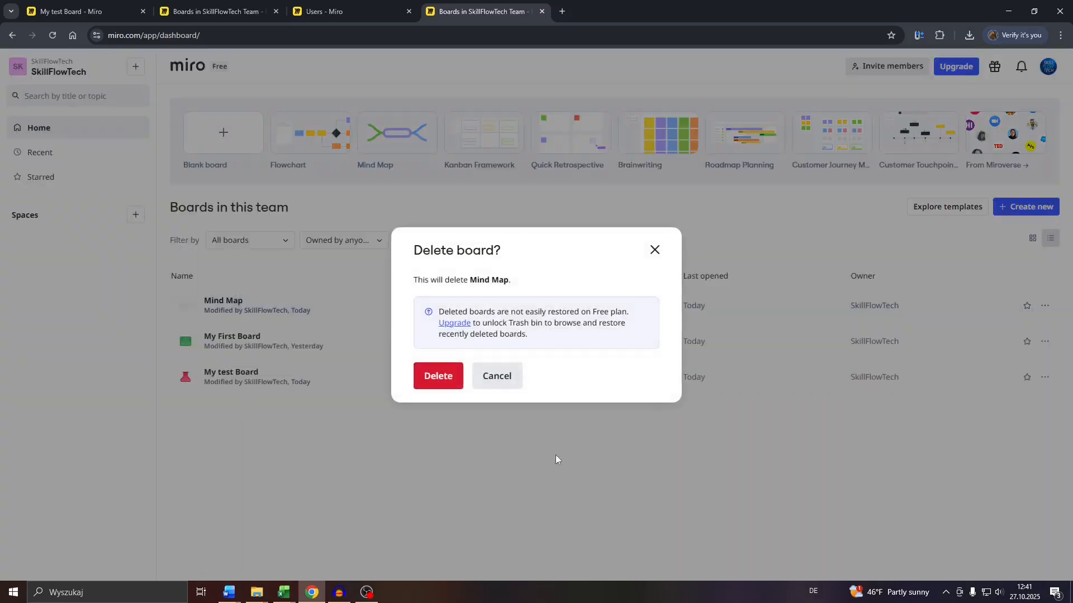
left_click(447, 378)
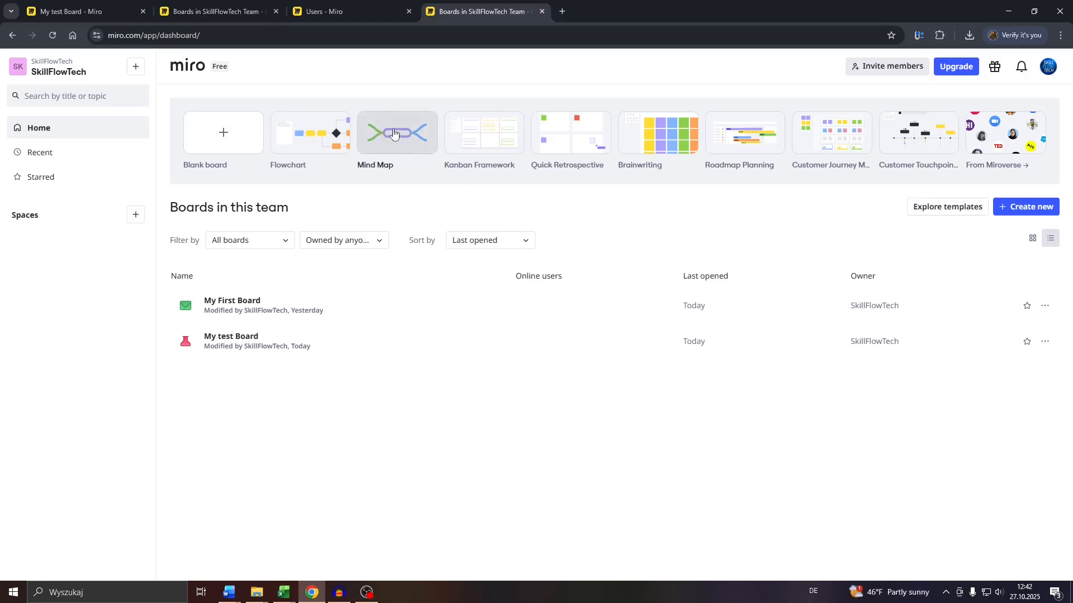
Create a new board from the Mind Map template and select the whole mind map
left_click(390, 134)
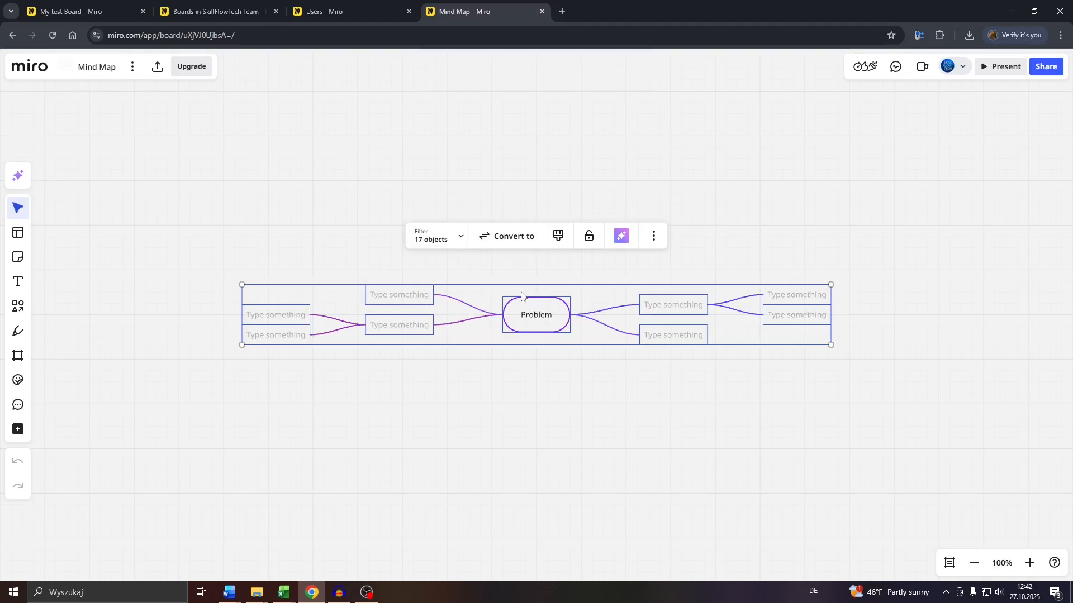
scroll(549, 279, "up", 1)
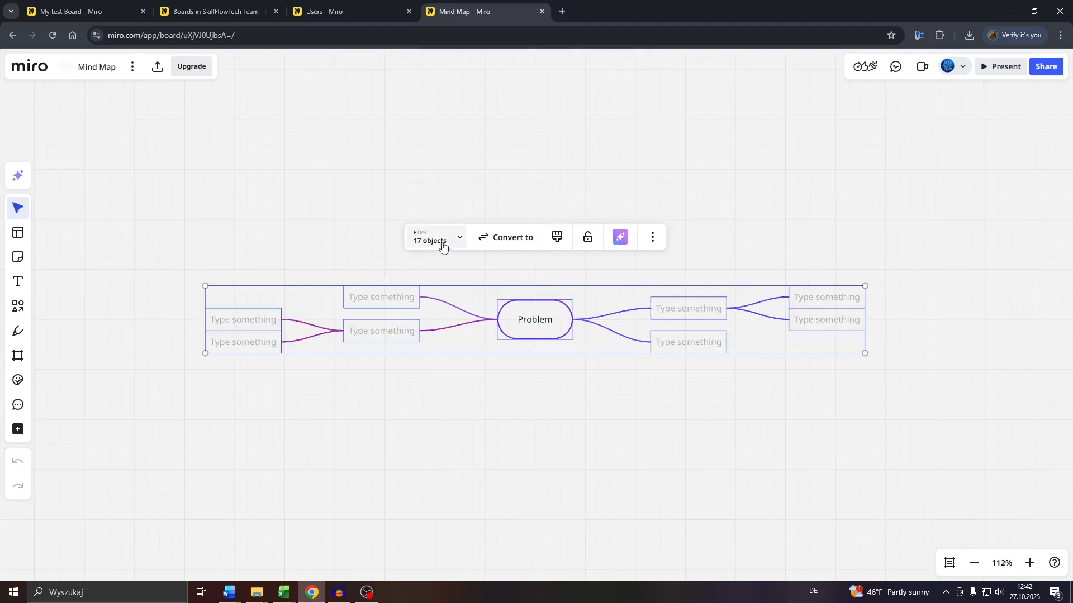
left_click_drag(180, 266, 978, 375)
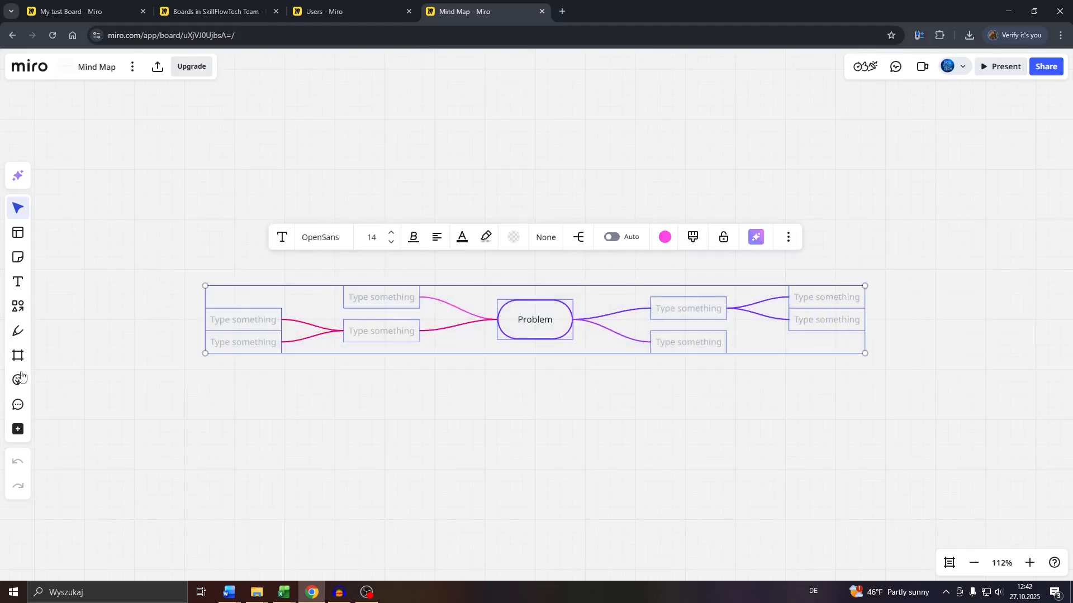
Add a custom frame and resize it to enclose the whole mind map
left_click(18, 355)
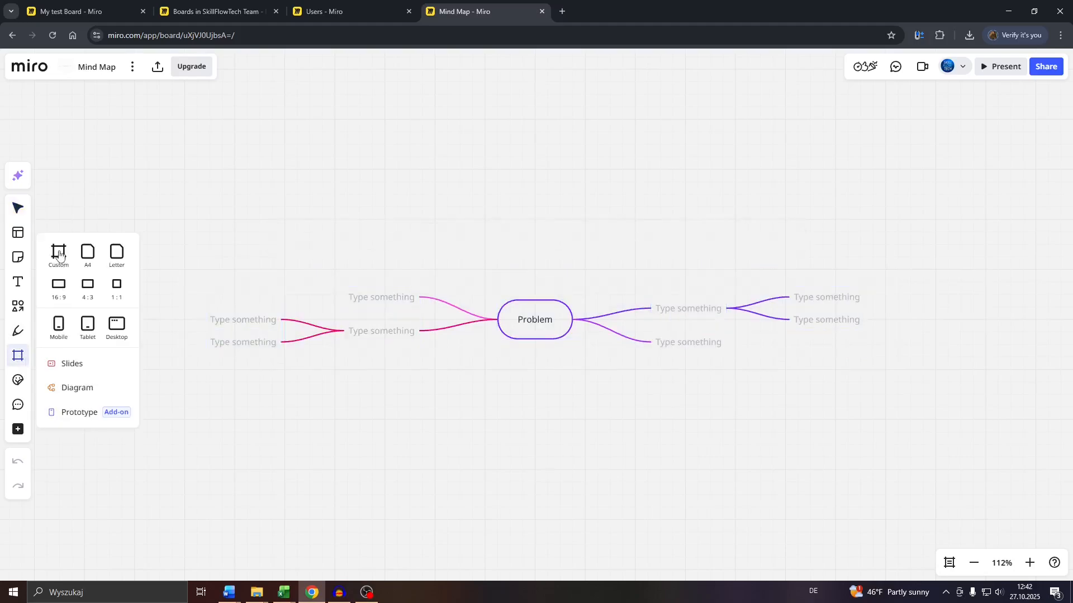
left_click(59, 254)
left_click_drag(268, 182, 178, 252)
left_click_drag(804, 448, 925, 426)
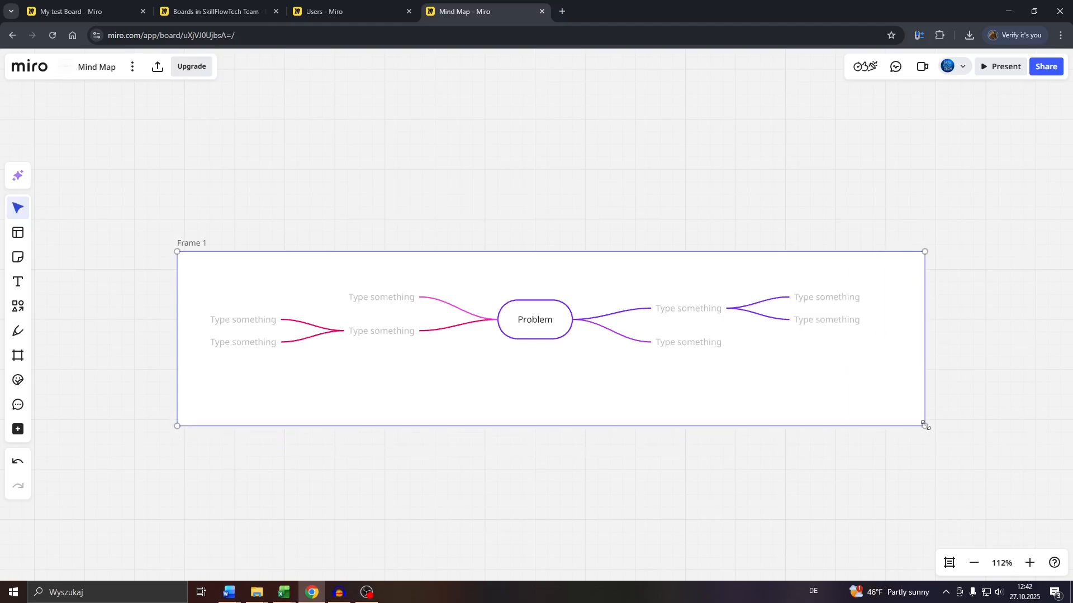
Replace the text of the mind map's central topic with "Issue"
left_click(550, 322)
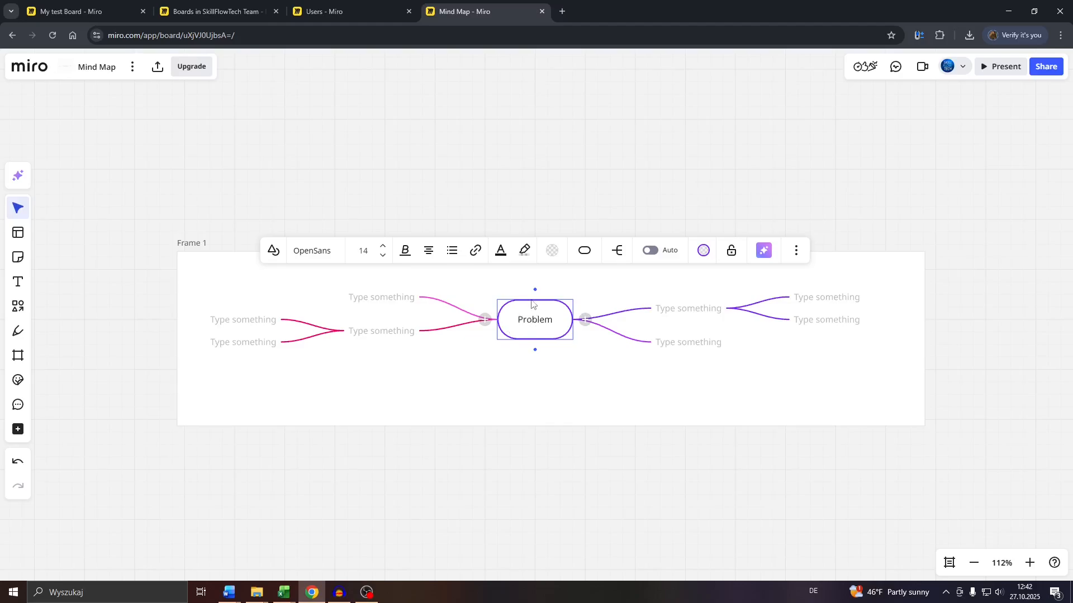
scroll(531, 319, "up", 2)
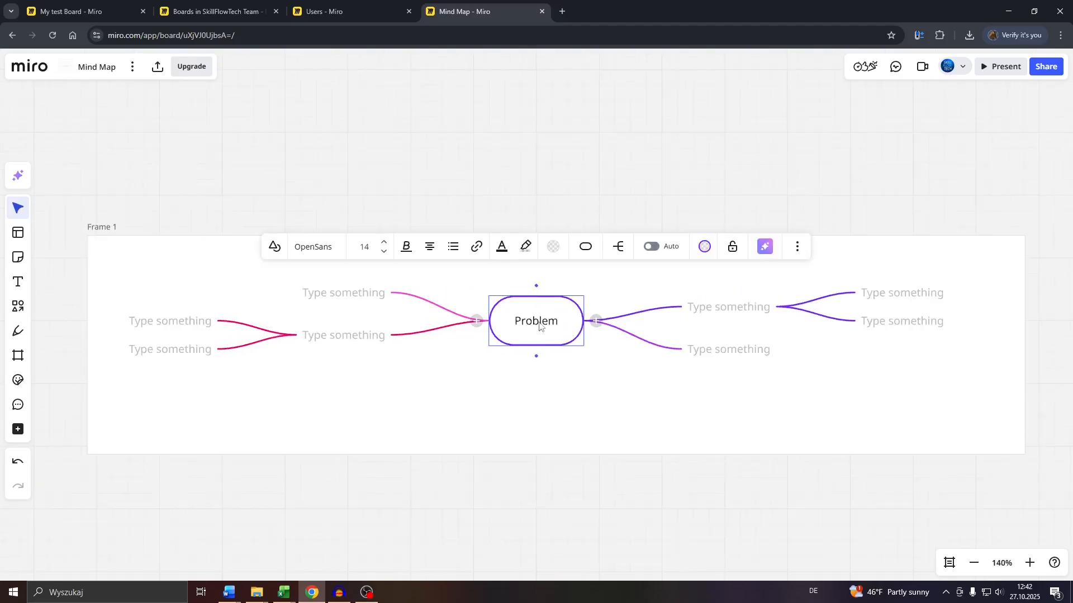
left_click(542, 323)
left_click_drag(557, 321, 486, 320)
left_click(522, 321)
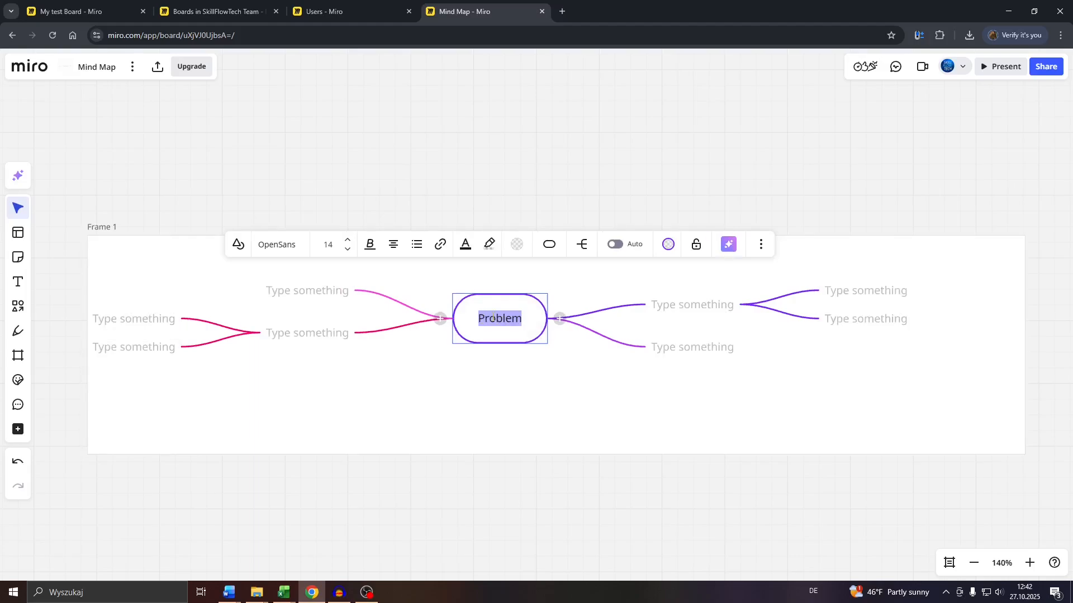
type("Isse")
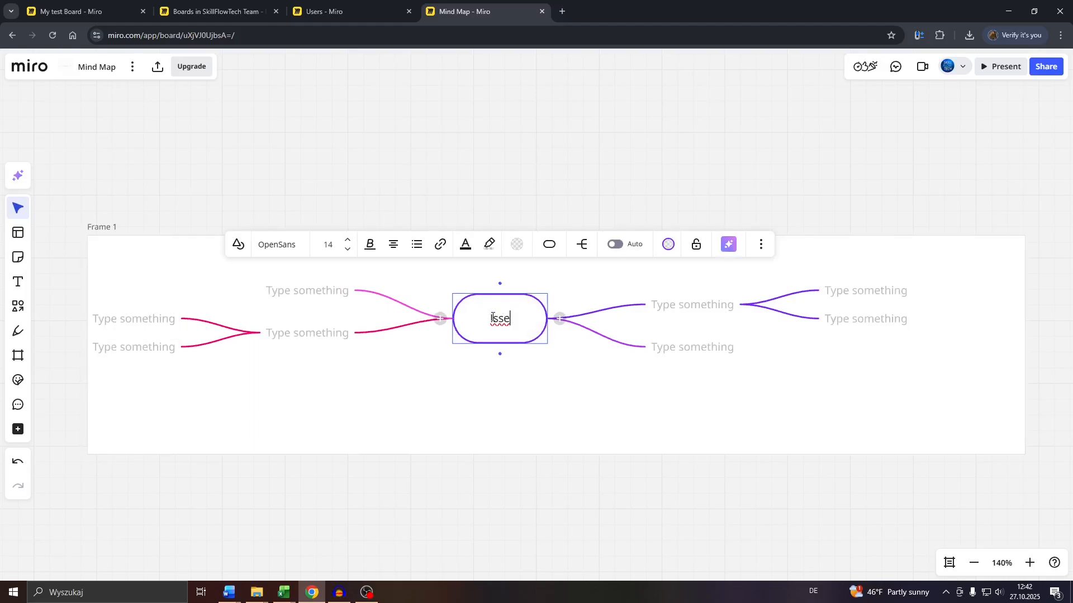
key("BackSpace")
type("ue")
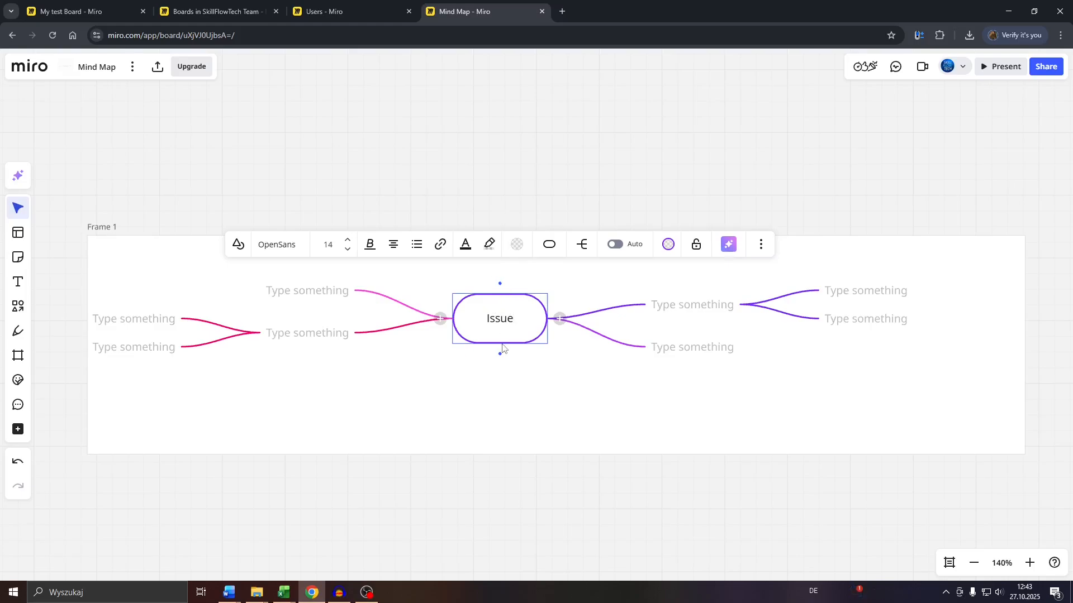
Branch a connector up from the Issue topic to a new rounded rectangle labelled "Solution 1" and shrink that shape around its text
left_click_drag(501, 286, 554, 248)
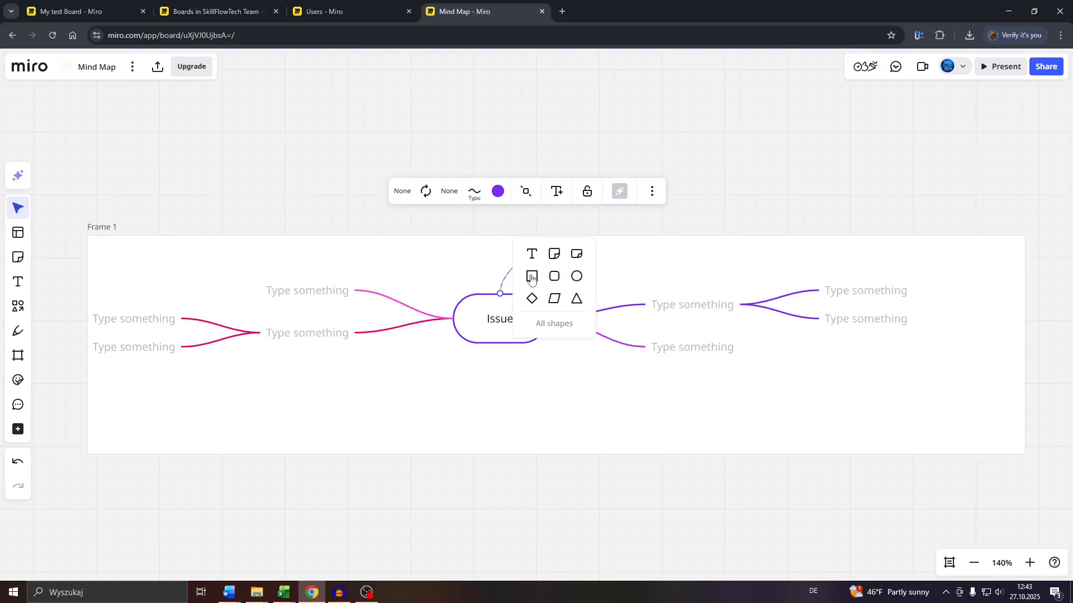
left_click(553, 277)
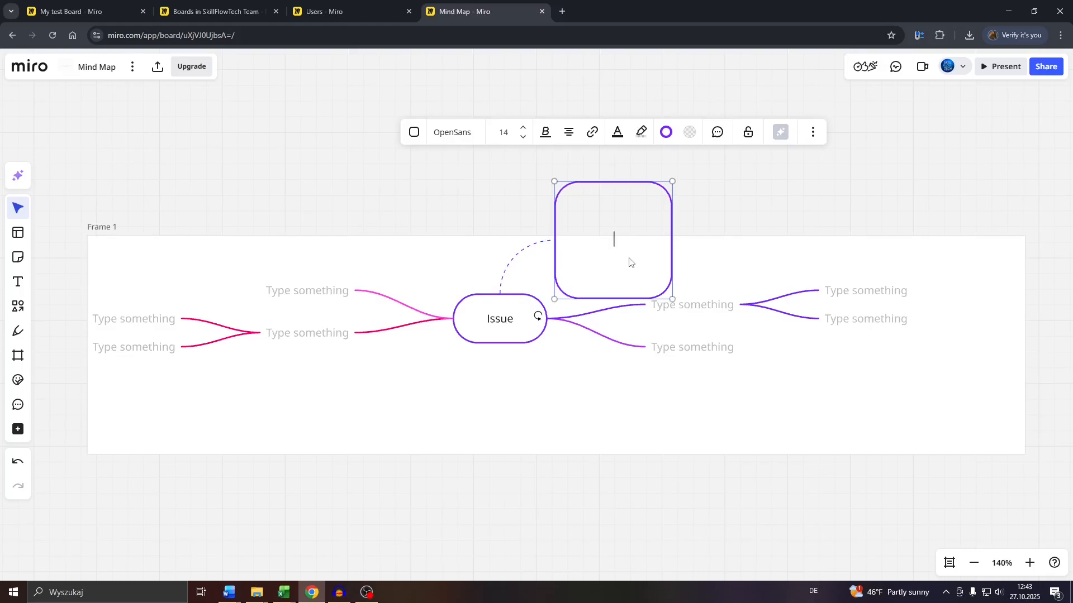
type("Solution 1")
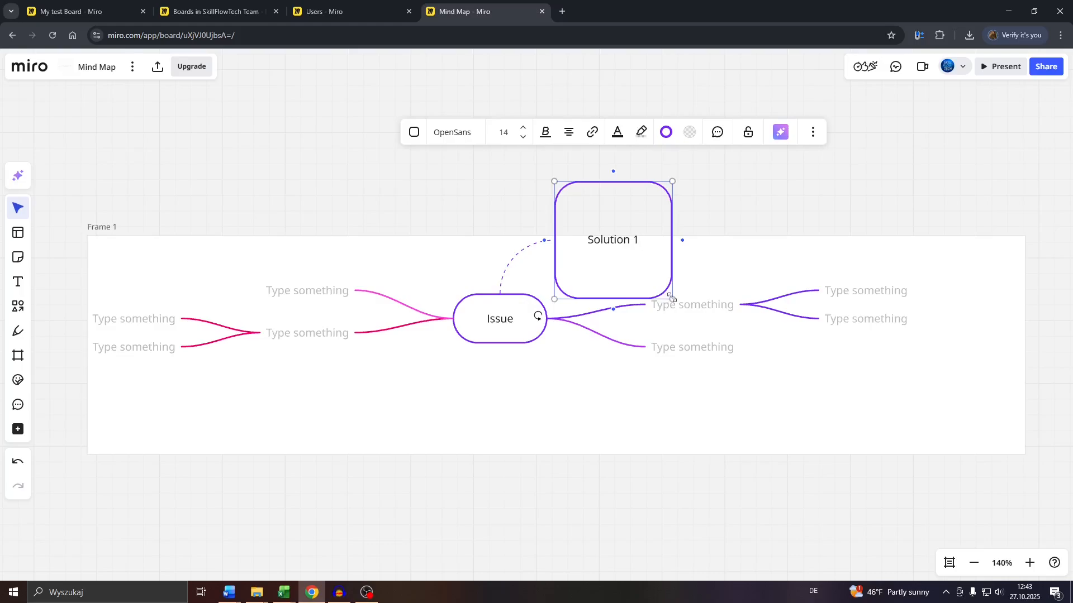
left_click_drag(672, 299, 619, 238)
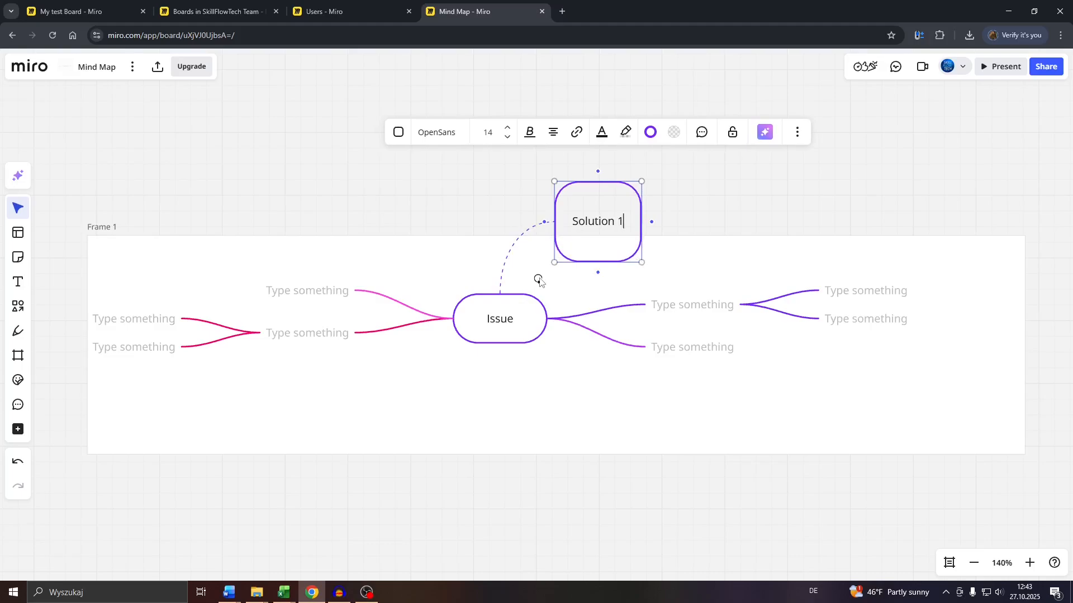
Try a triangle and a circle as the shape of the Solution 1 object
double_click(624, 221)
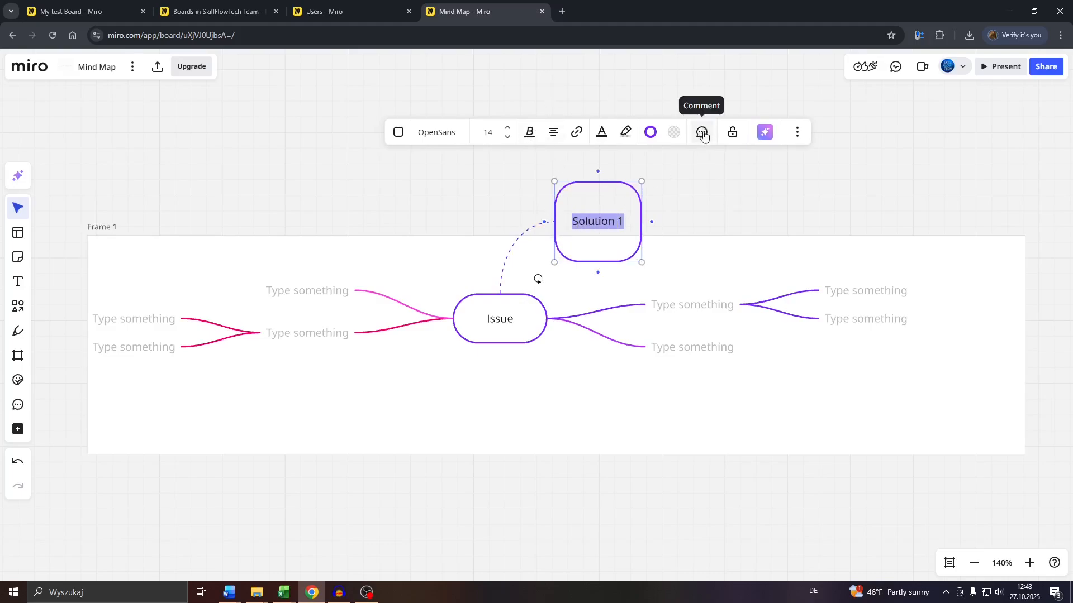
left_click(599, 214)
double_click(582, 220)
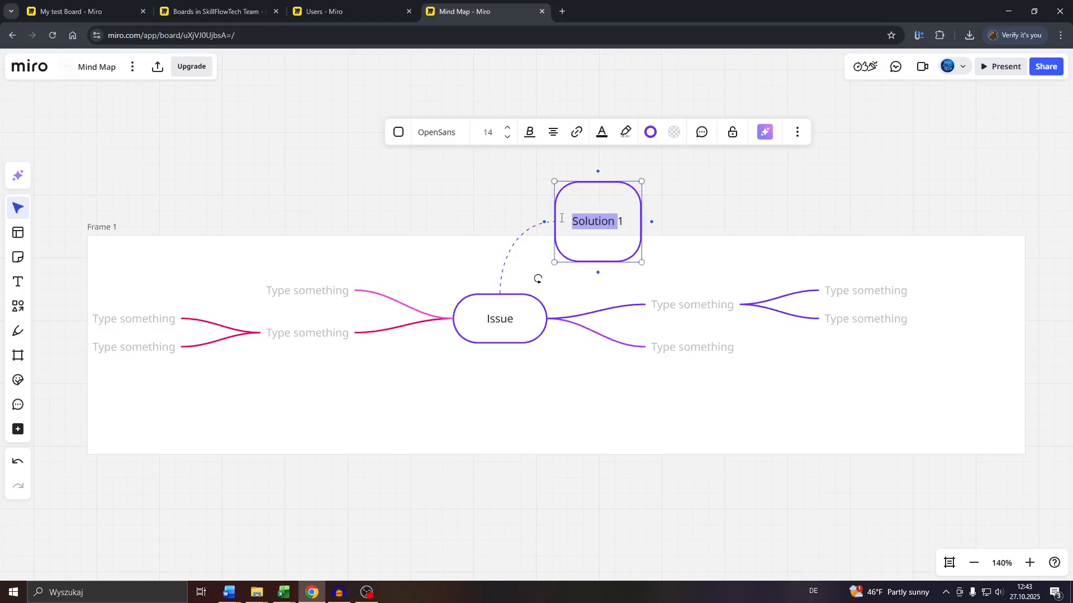
left_click_drag(624, 221, 548, 219)
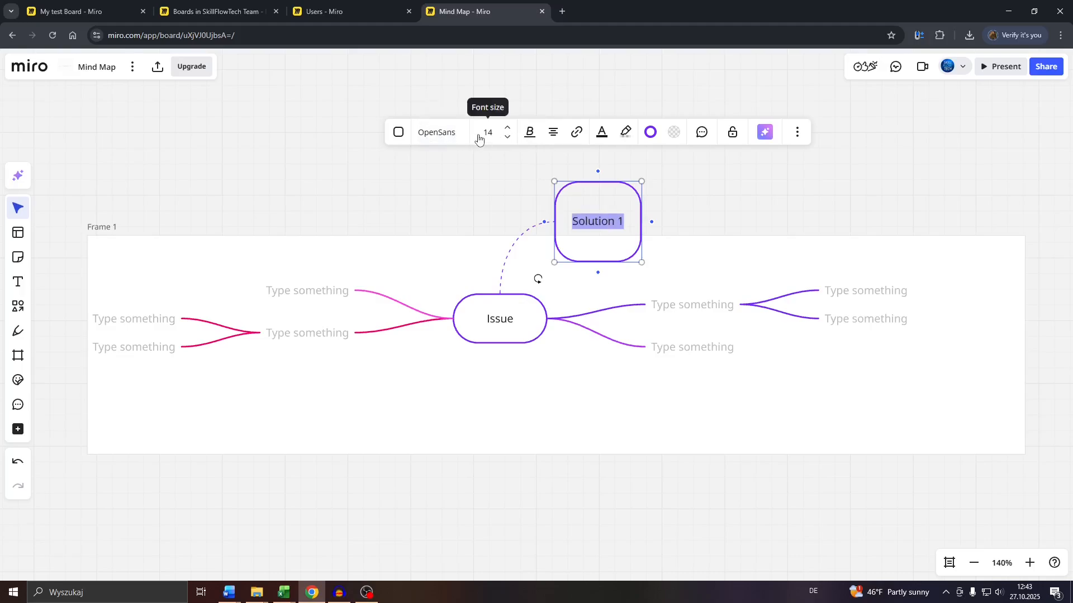
left_click(399, 132)
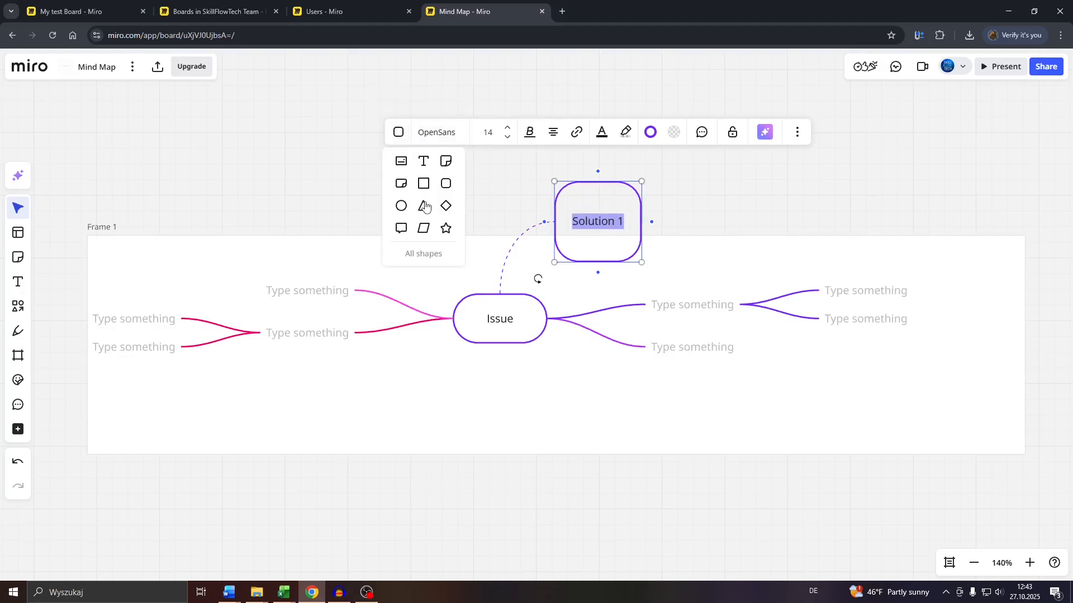
left_click(424, 206)
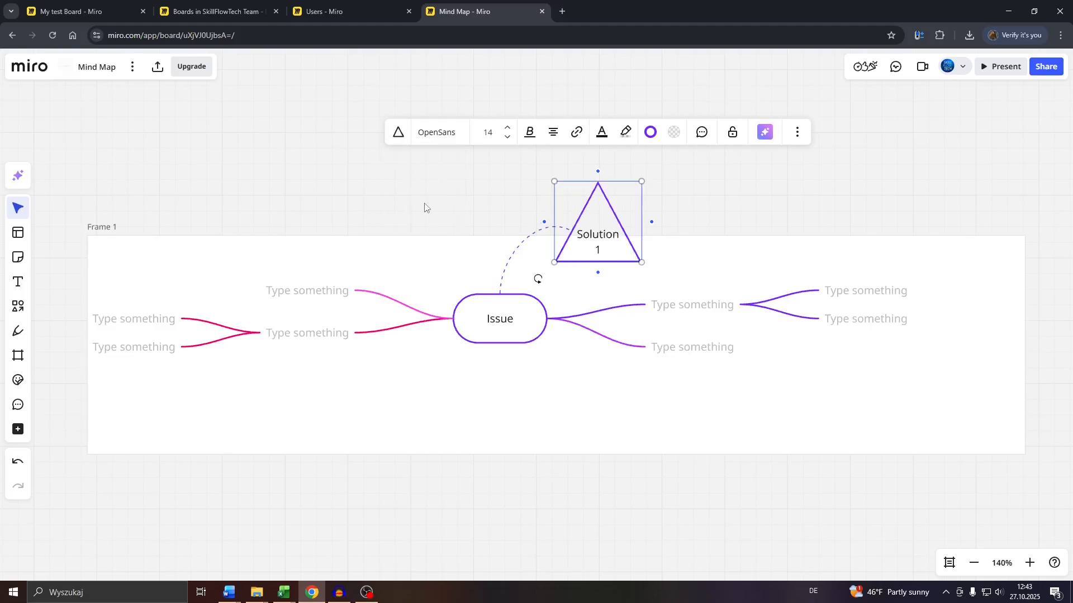
left_click(398, 131)
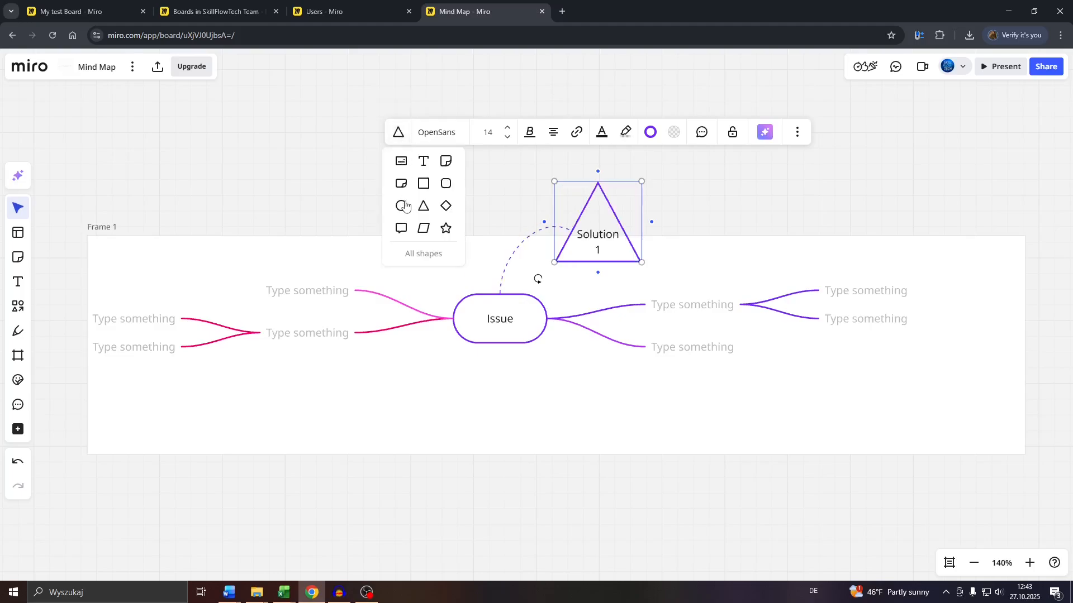
left_click(402, 206)
Change the Solution 1 shape to a speech bubble and give it a slightly thicker light yellow border
left_click(399, 132)
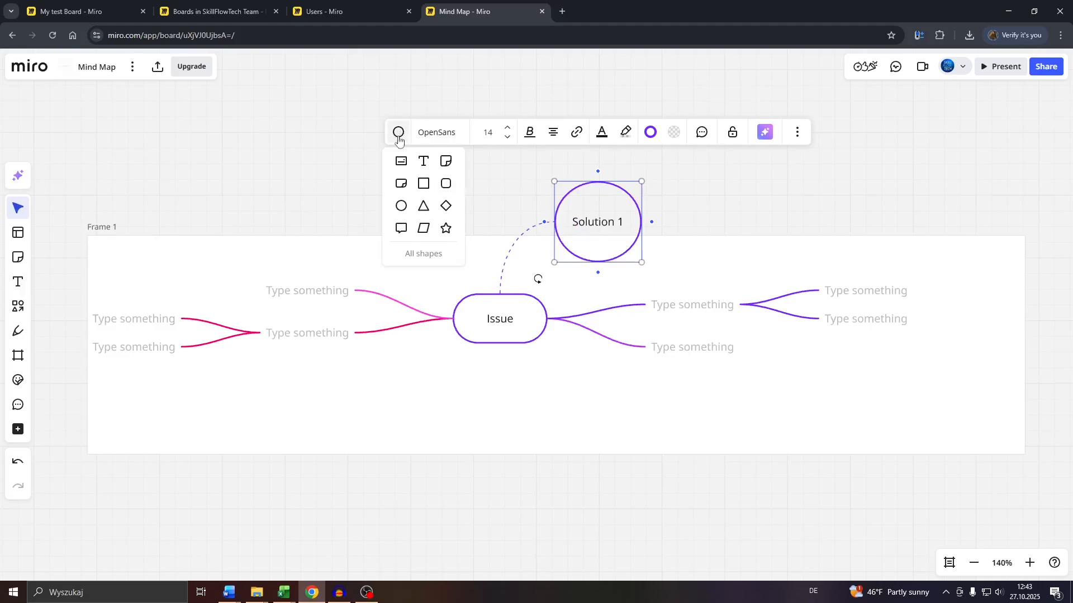
left_click(402, 229)
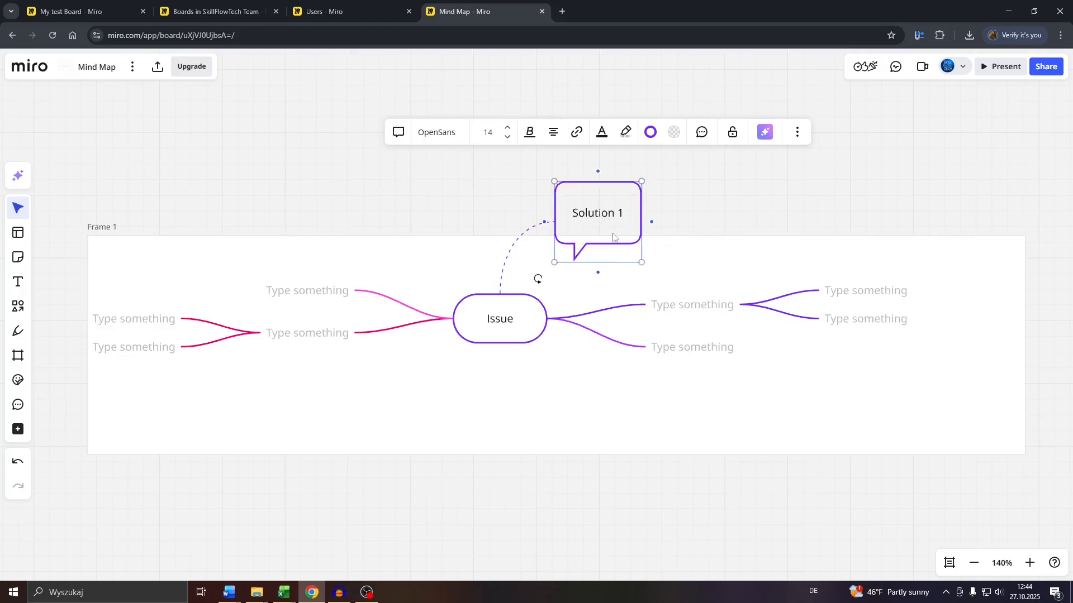
left_click(655, 135)
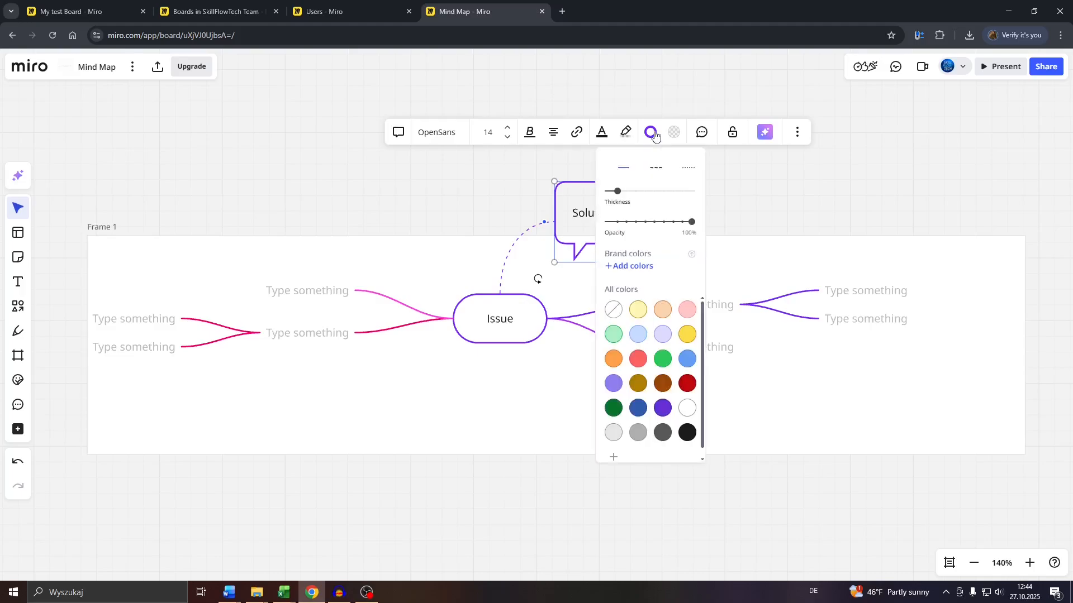
left_click(641, 310)
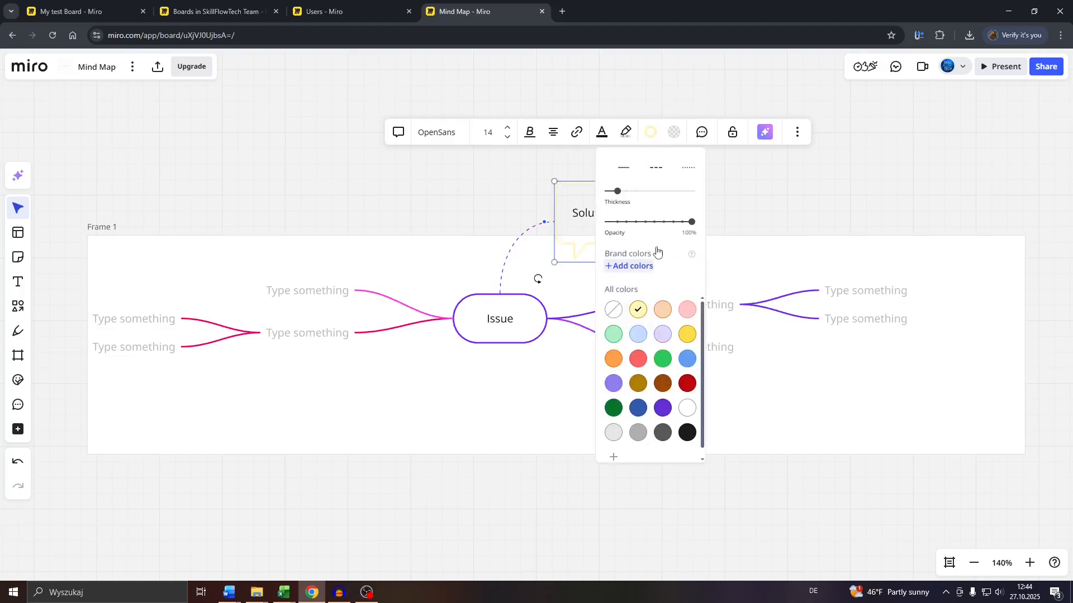
left_click_drag(617, 191, 627, 192)
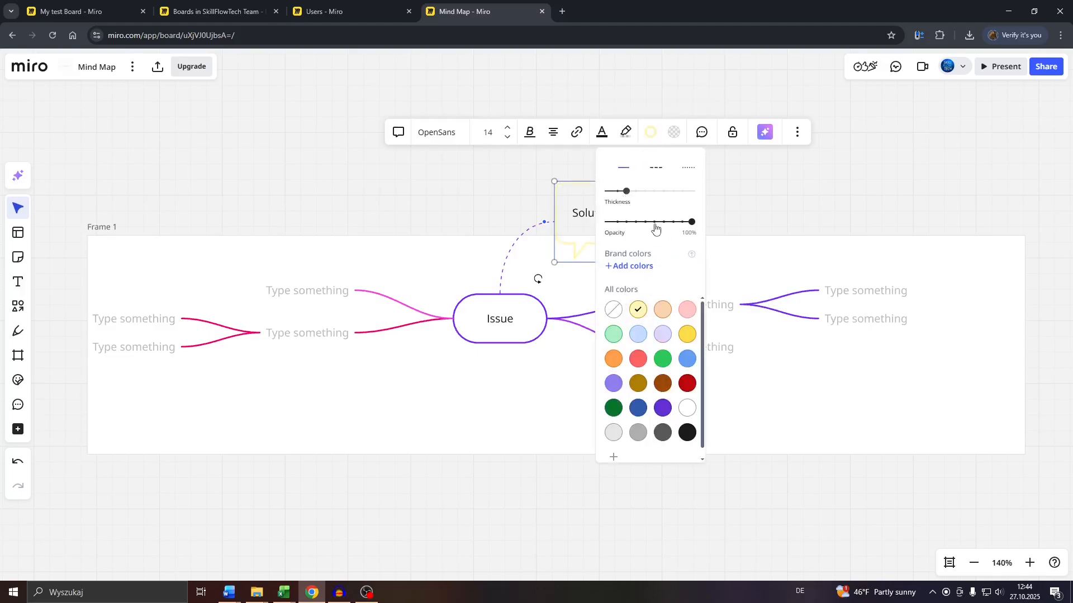
left_click(728, 183)
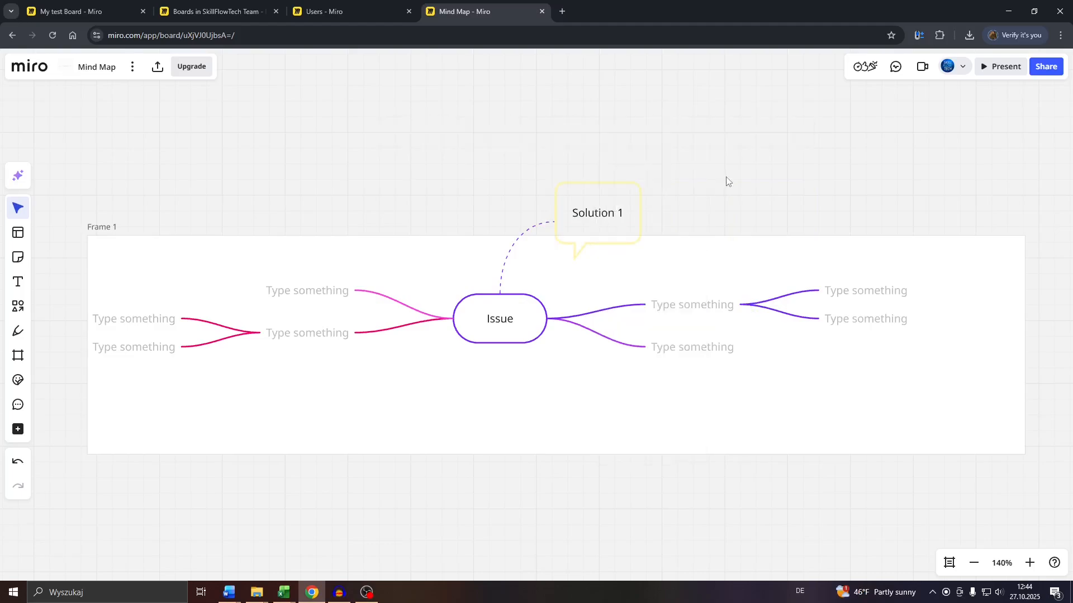
Extend a connector from the right side of the Solution 1 bubble up to a new empty rounded rectangle
left_click(628, 247)
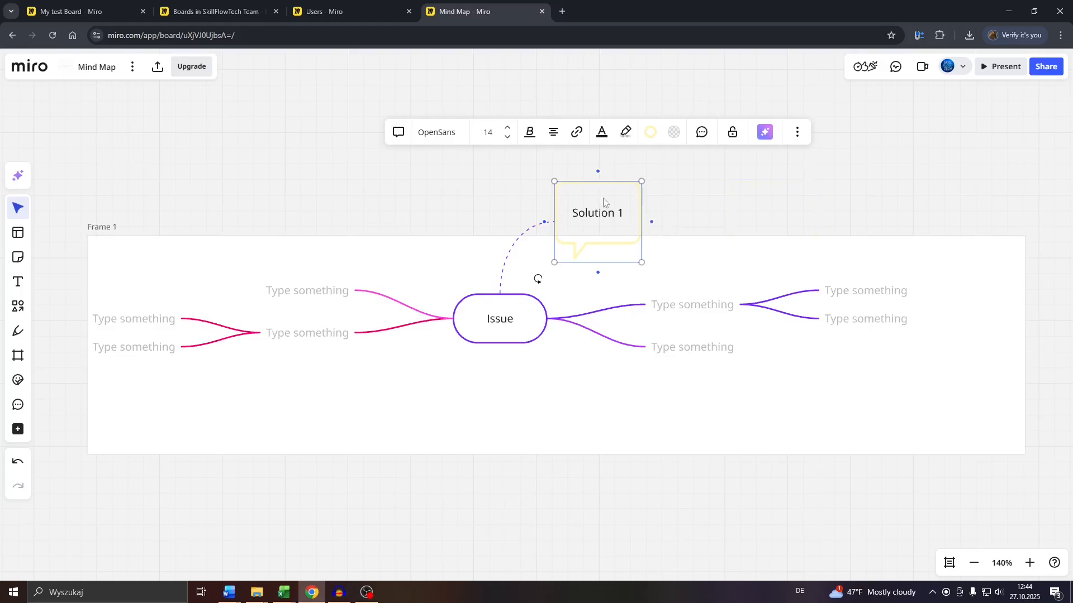
mouse_move(654, 226)
left_click_drag(652, 222, 657, 227)
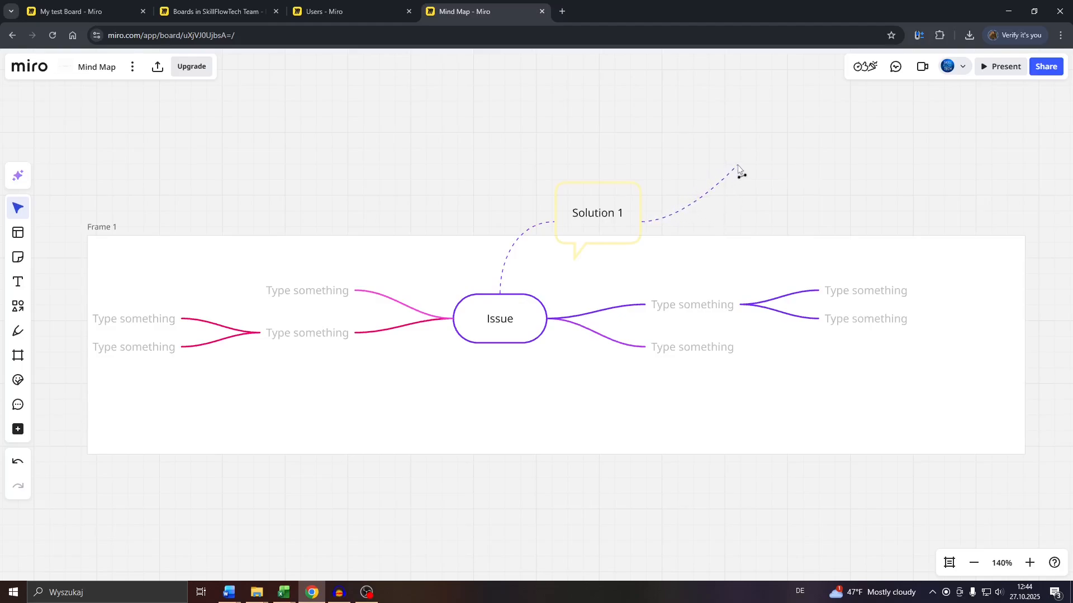
left_click_drag(737, 166, 738, 166)
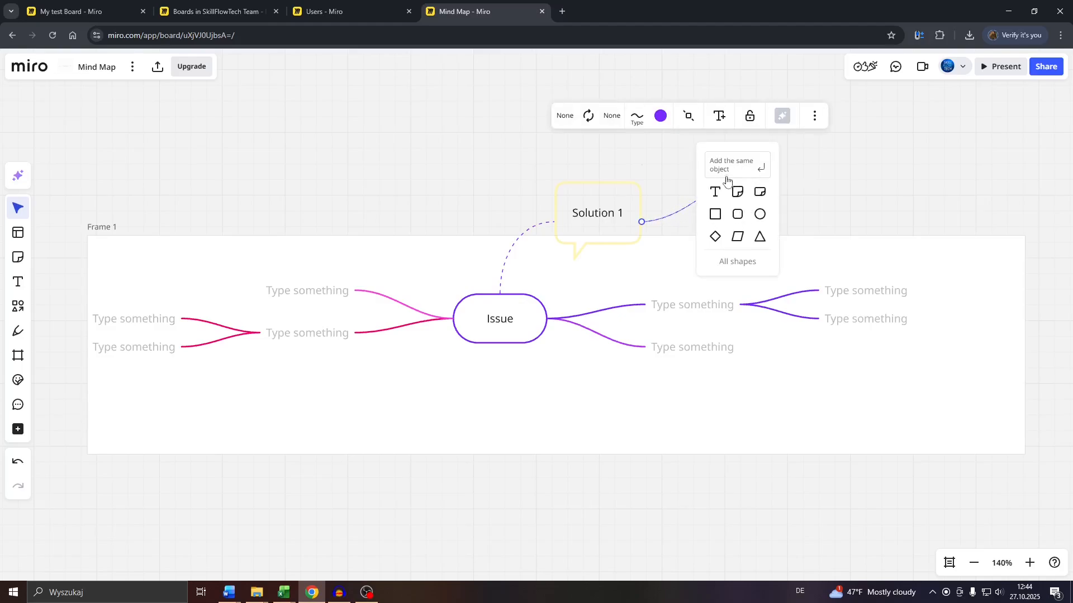
left_click(737, 214)
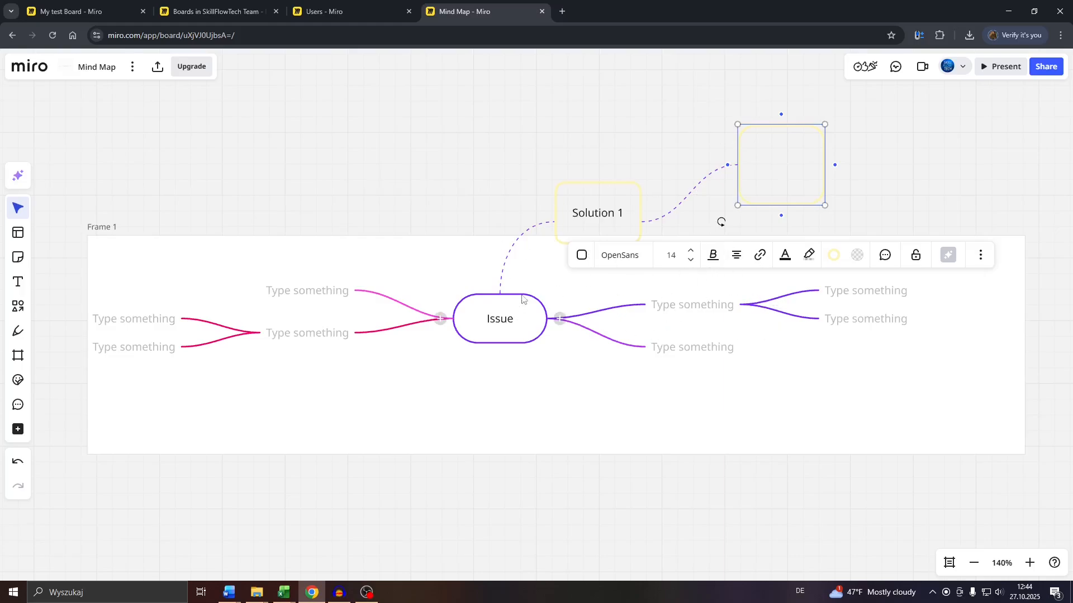
Move the lower of the two branches directly left of the Issue topic slightly down, along with its subtopics
left_click(371, 295)
left_click(278, 289)
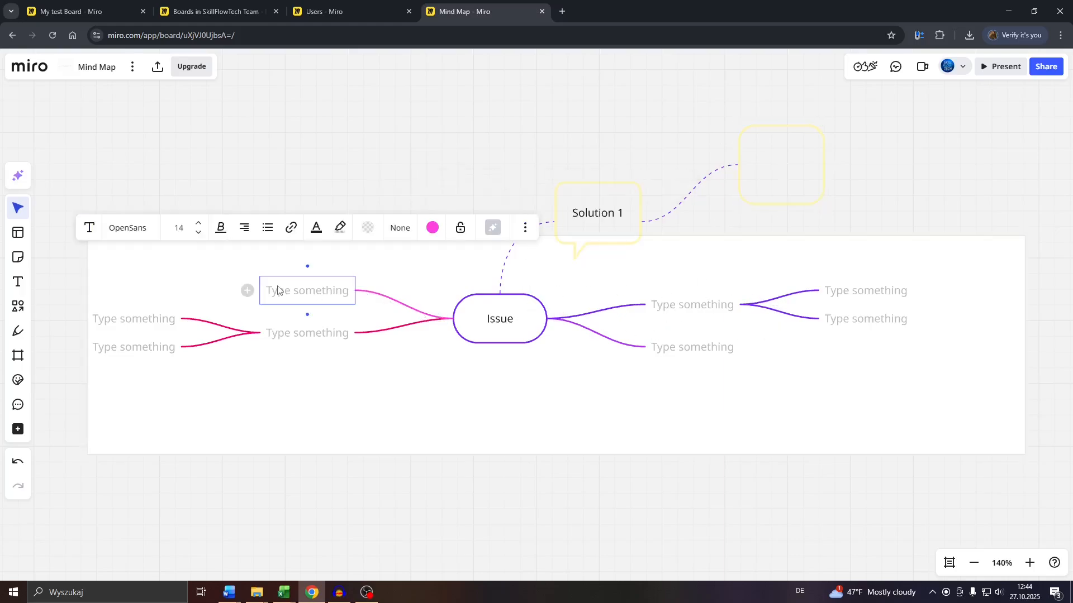
left_click(303, 335)
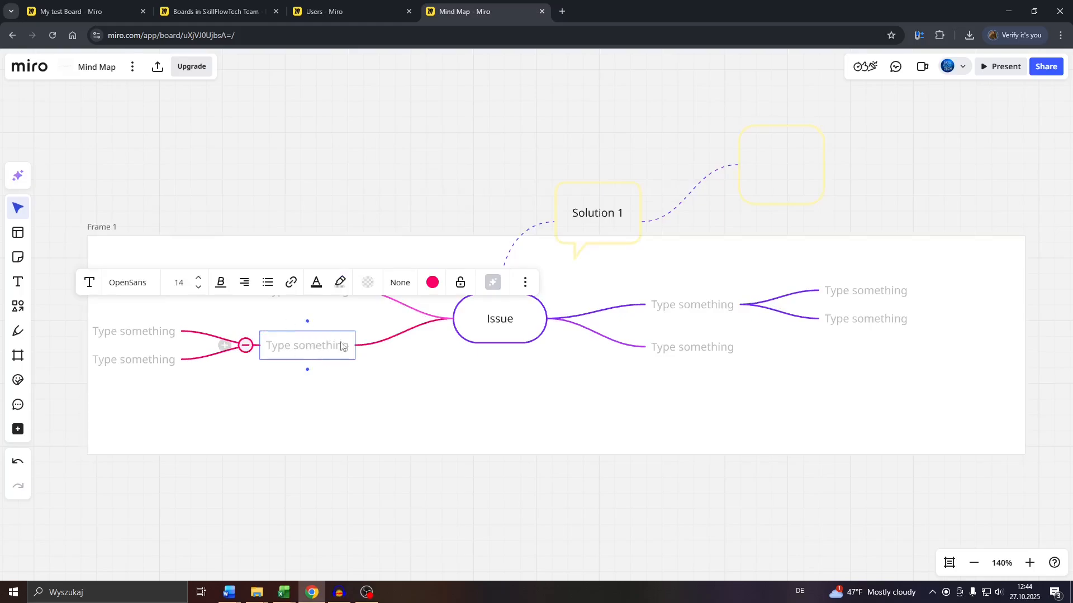